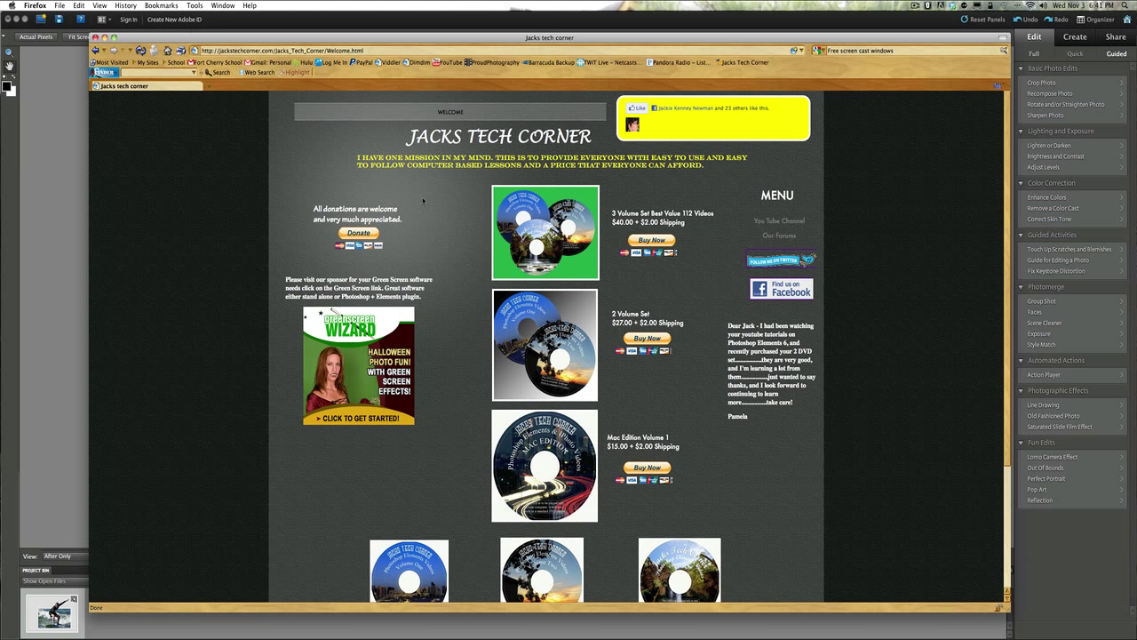
Step: Put Firefox away and bring the Photoshop Elements surfer photo to the front
left_click(380, 52)
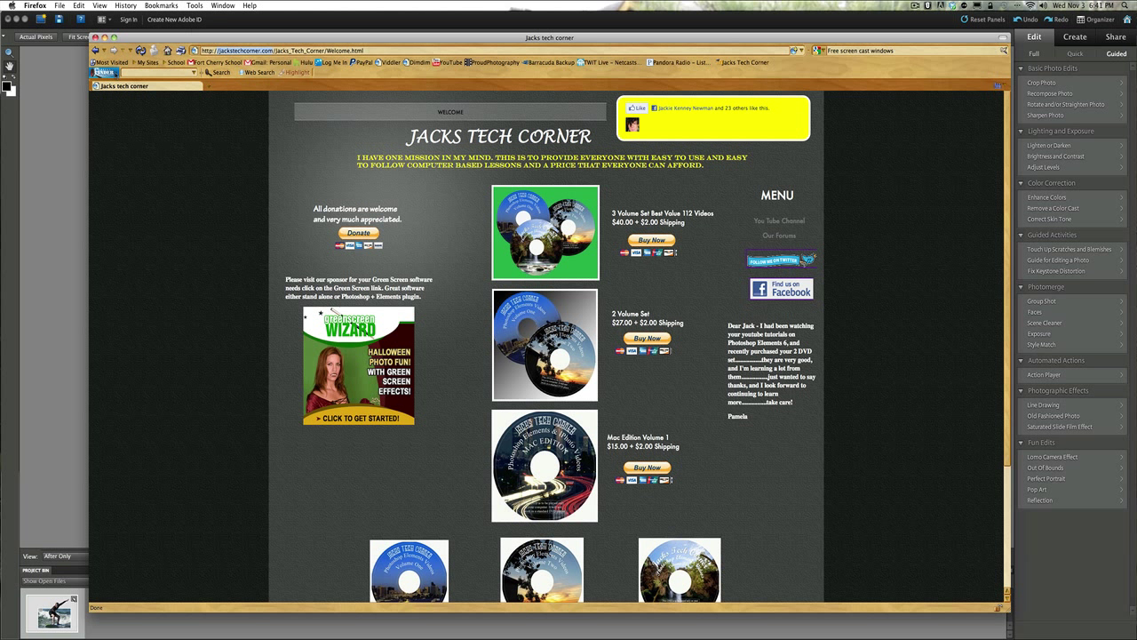
left_click(104, 38)
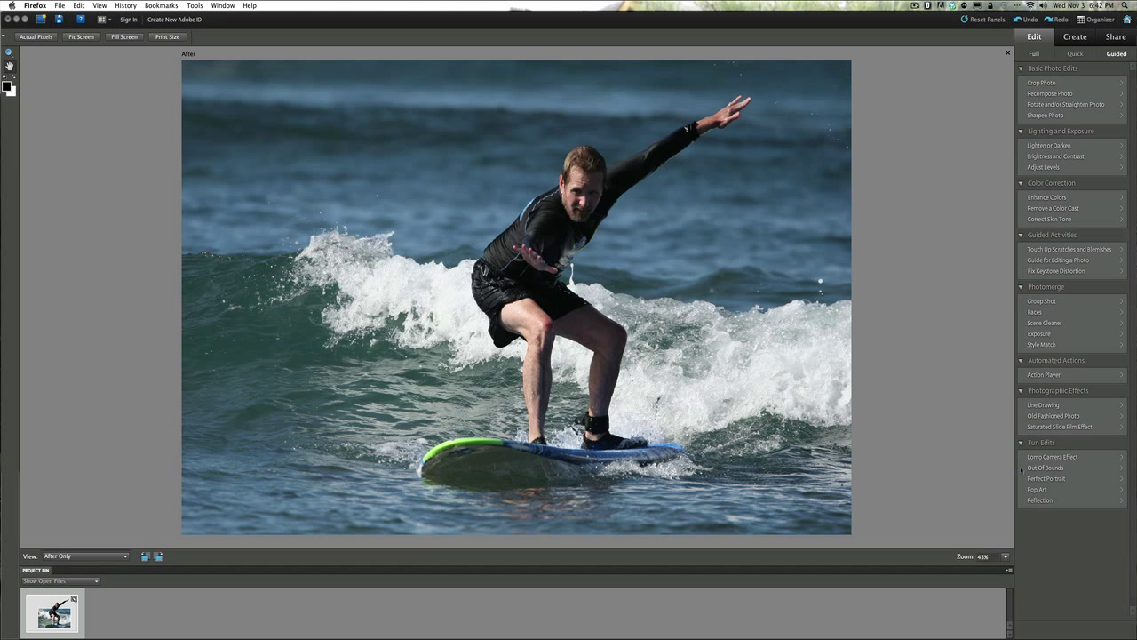
left_click(1046, 469)
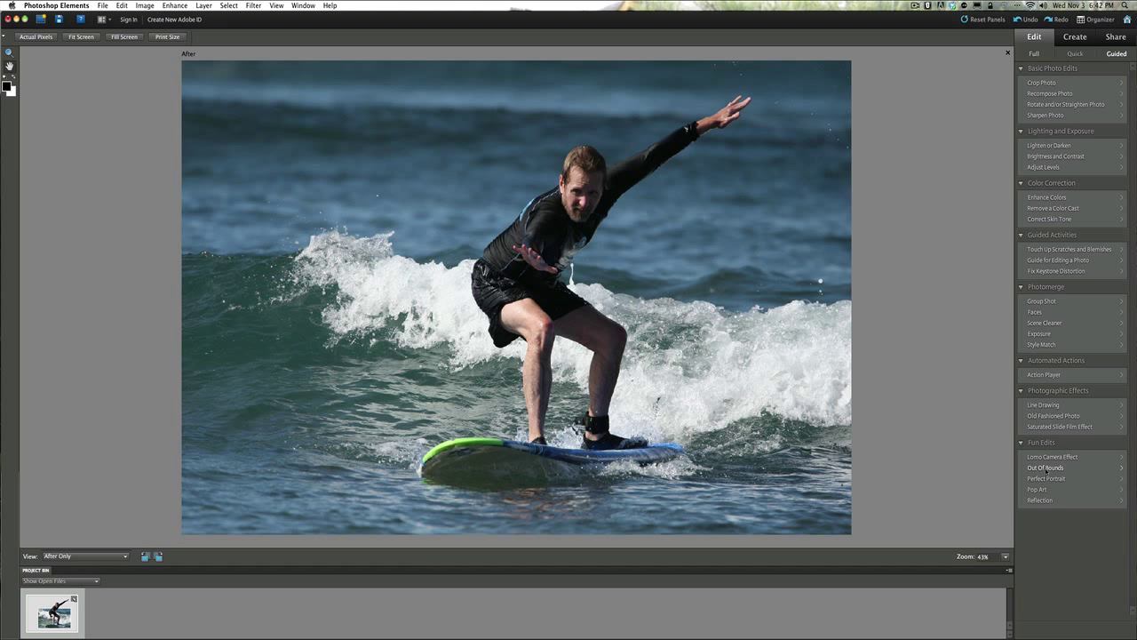
Step: Start the Out Of Bounds guided edit and position a frame over the surfer's lower body
left_click(1047, 469)
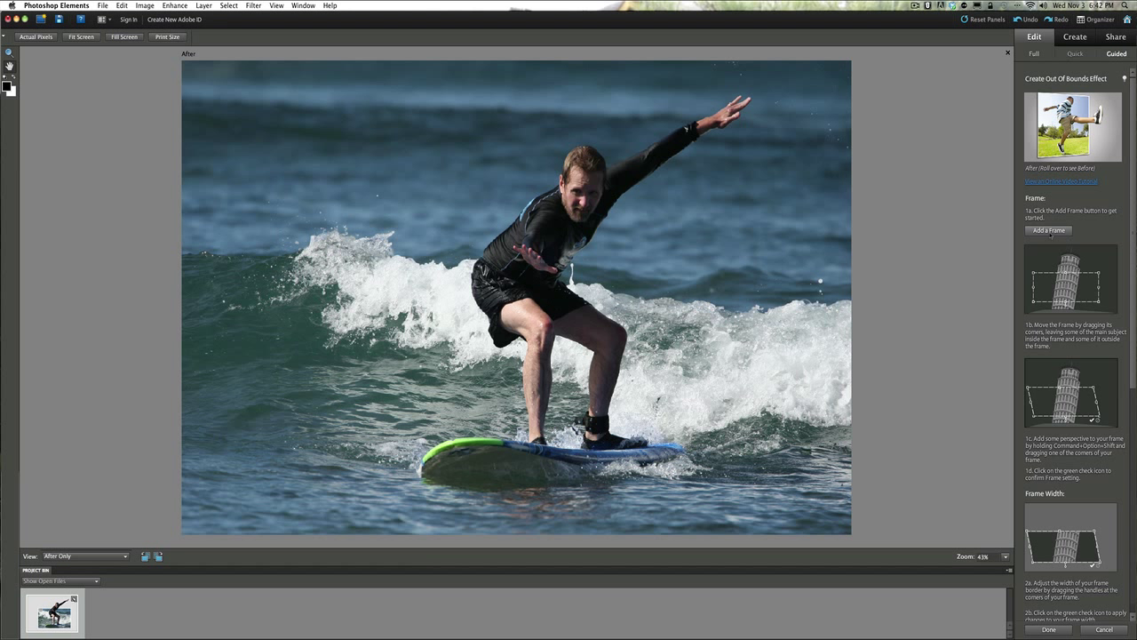
left_click(1049, 230)
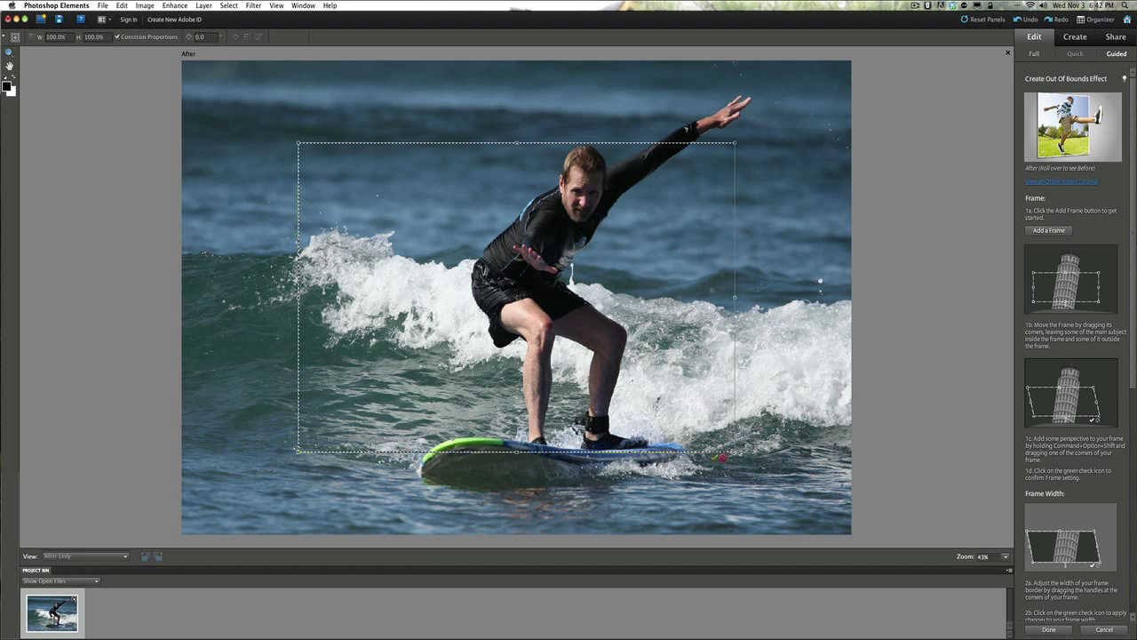
left_click_drag(517, 297, 542, 340)
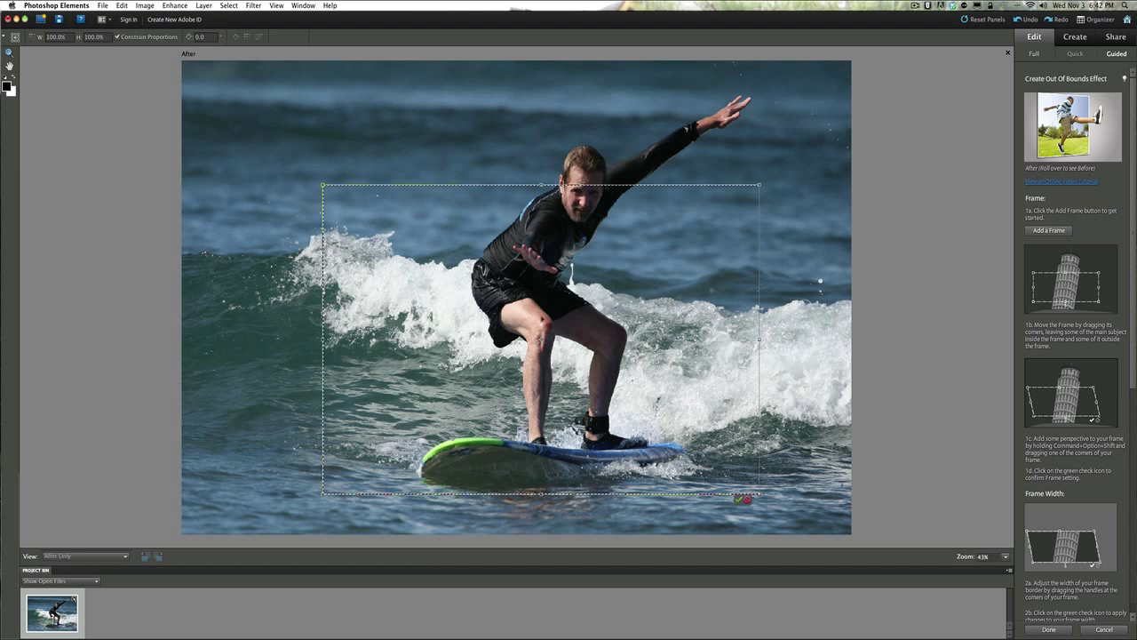
left_click_drag(542, 341, 549, 340)
left_click_drag(544, 185, 544, 224)
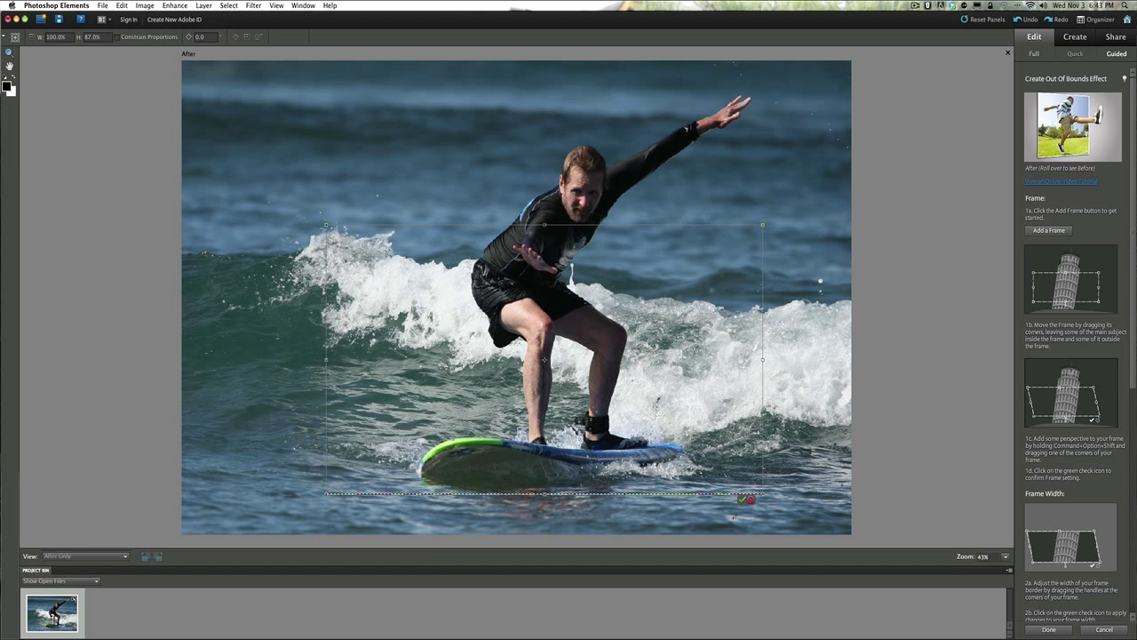
Step: Confirm the frame, widen its top, right, bottom and left edges slightly, and confirm again
left_click(742, 500)
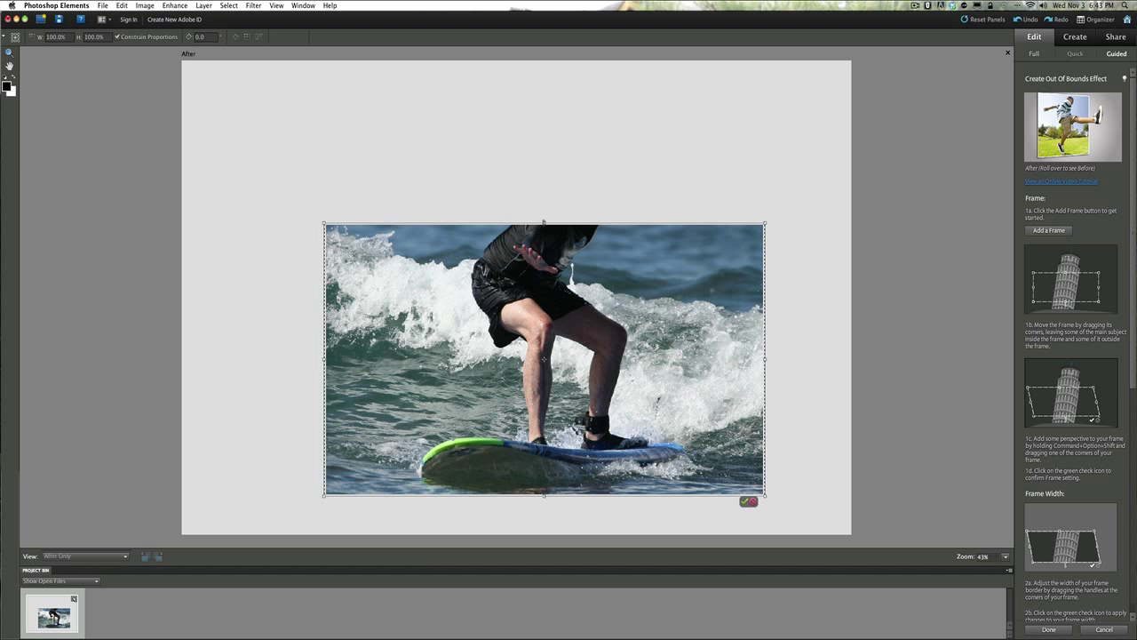
left_click_drag(544, 222, 544, 220)
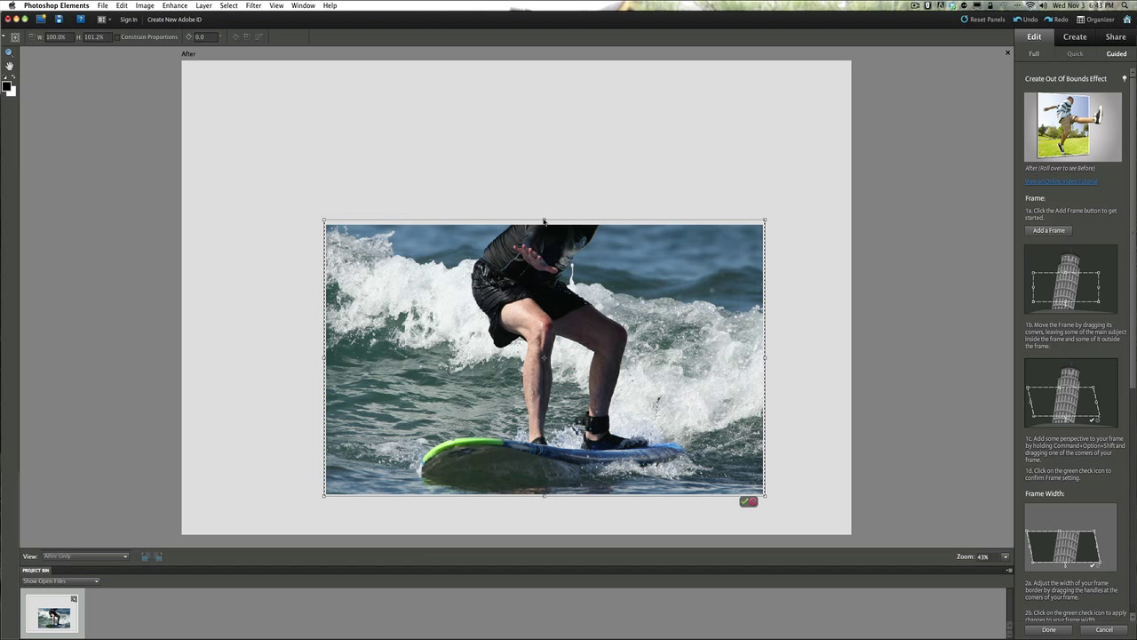
left_click_drag(765, 357, 769, 358)
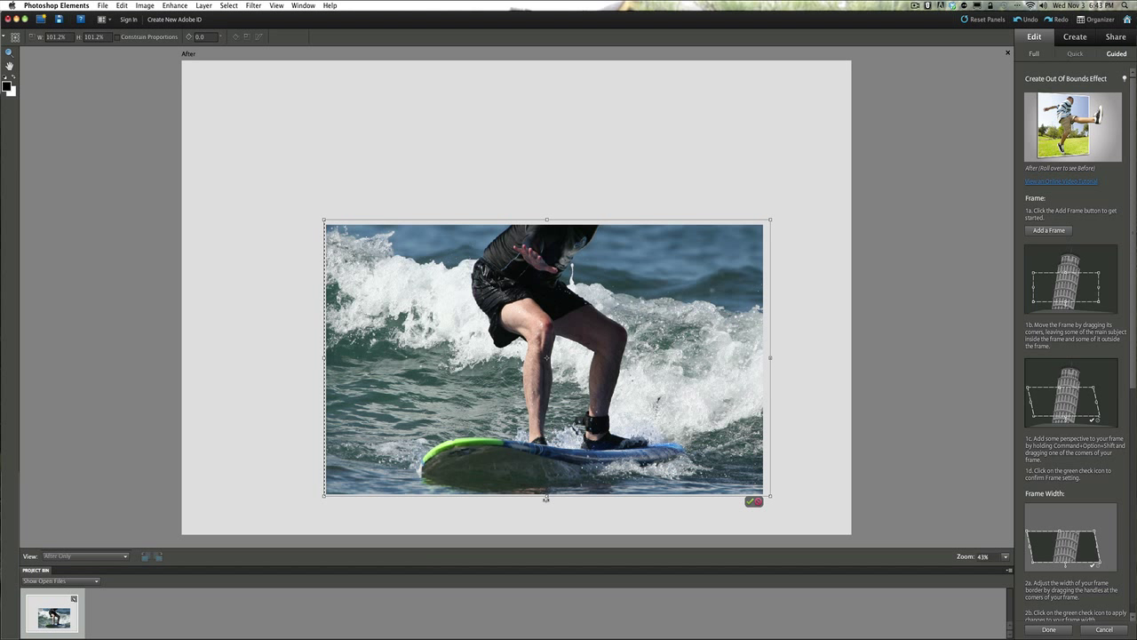
left_click_drag(547, 495, 547, 502)
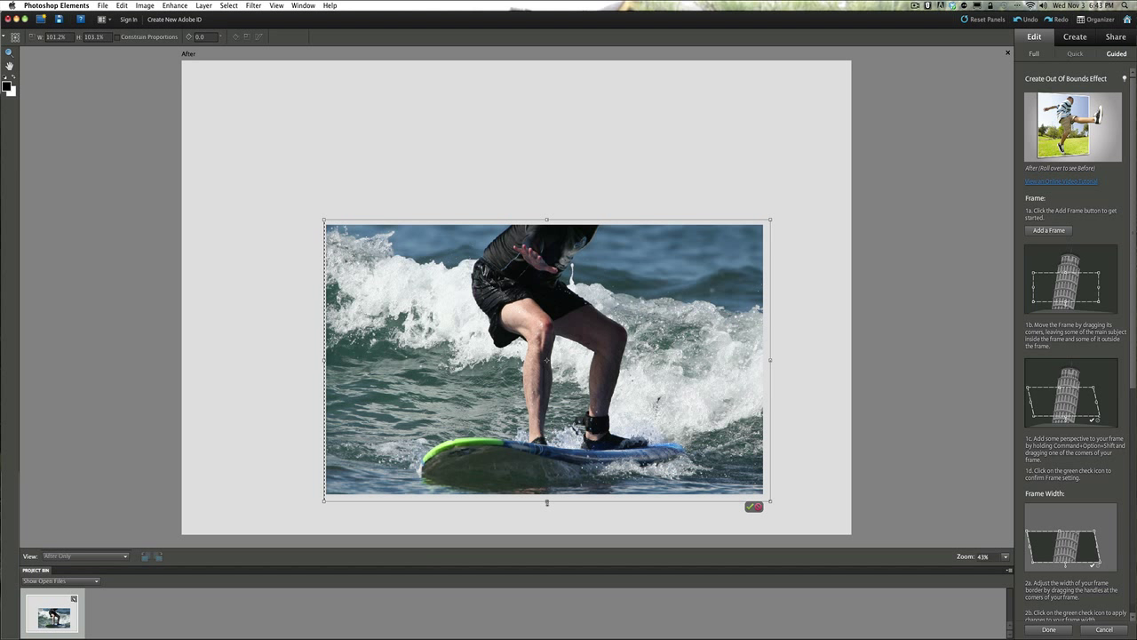
left_click_drag(324, 360, 318, 362)
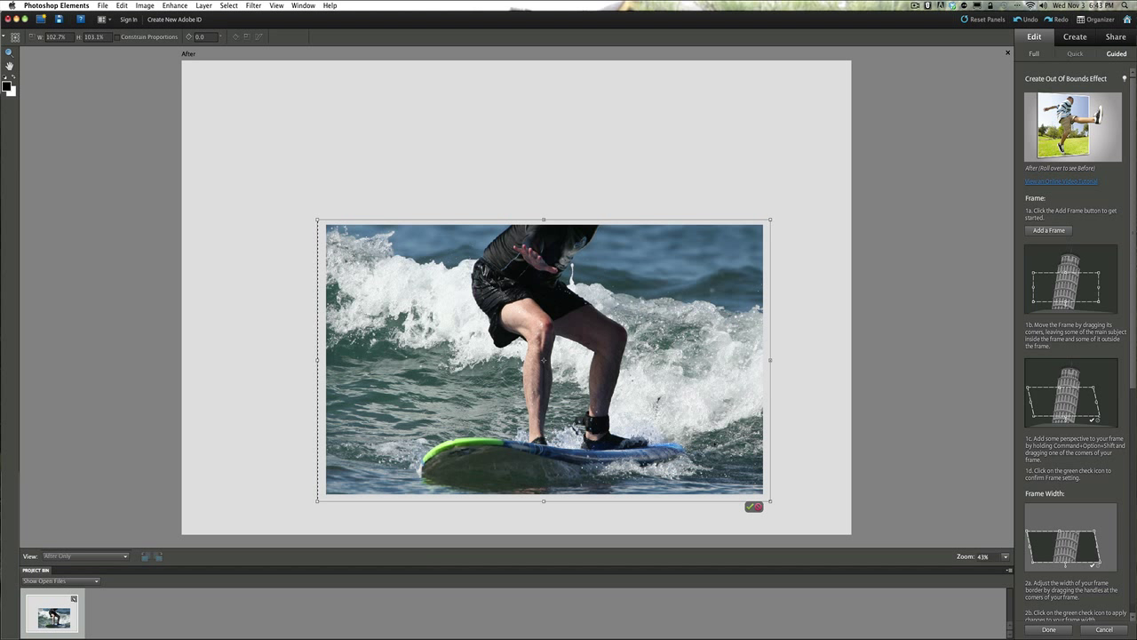
left_click(749, 507)
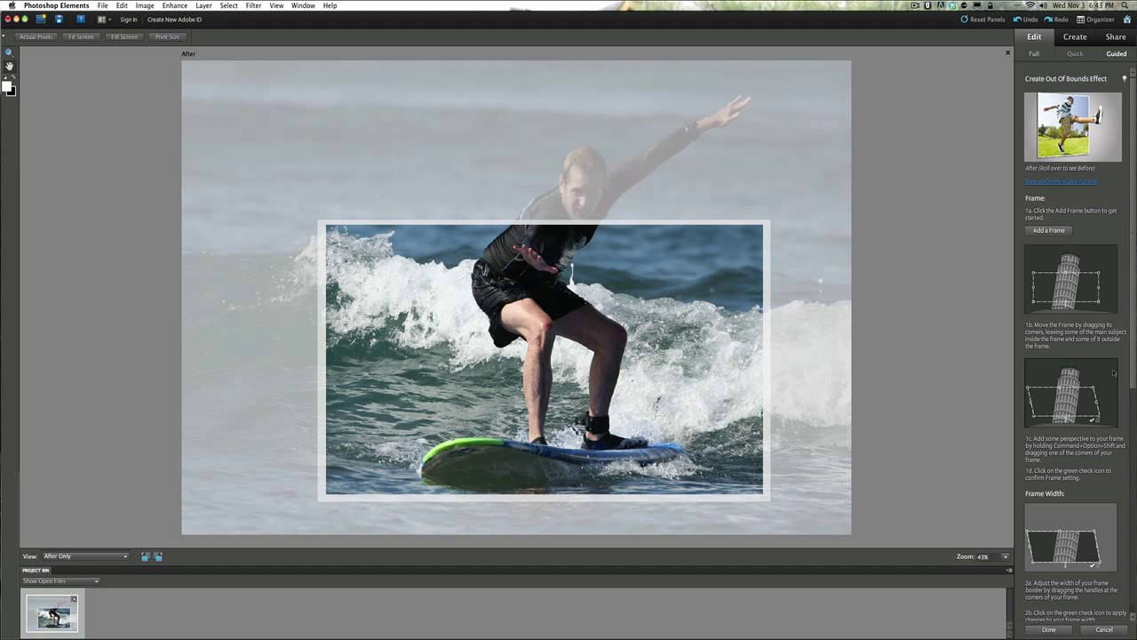
Step: Use the Quick Selection Tool to select the surfer's head, torso and raised arm above the frame
scroll(1075, 347, "down", 5)
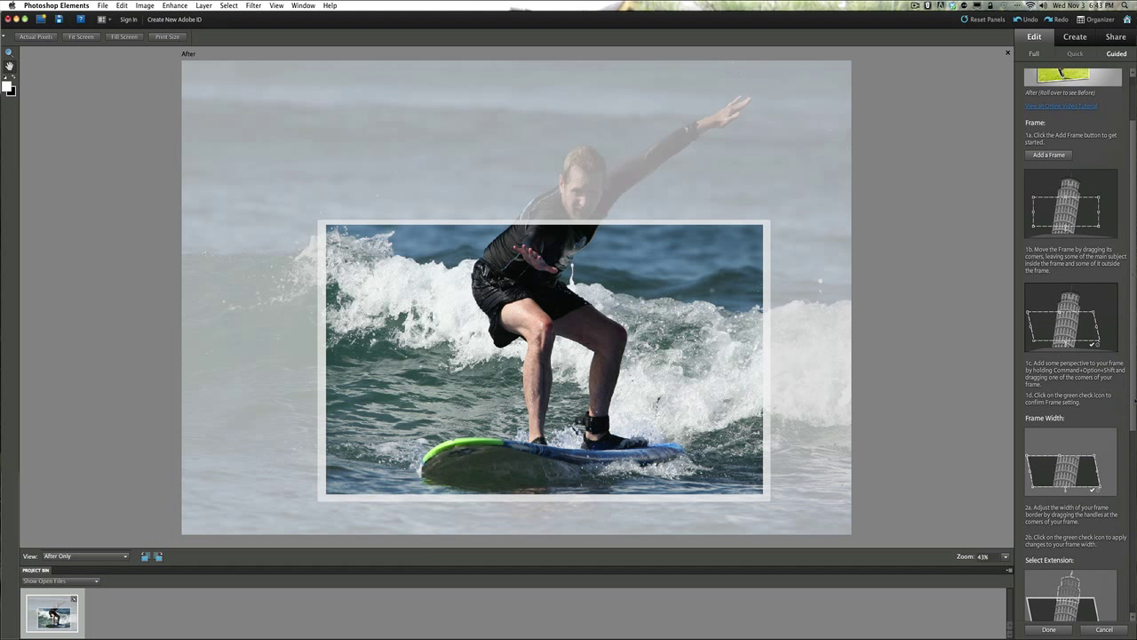
left_click_drag(1134, 431, 1134, 500)
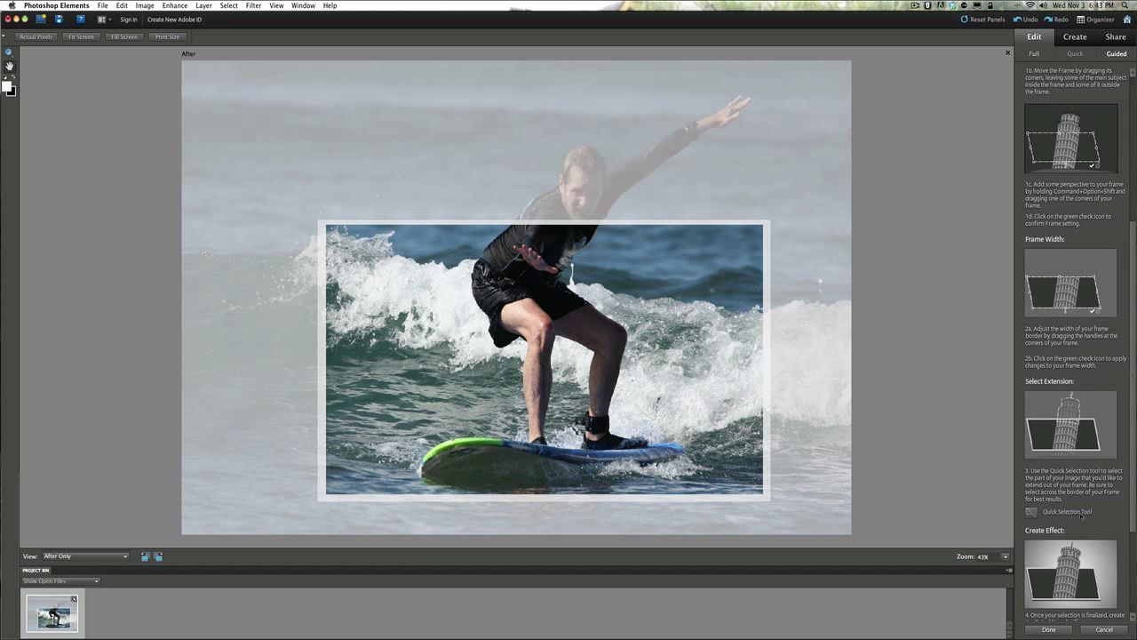
left_click(1030, 512)
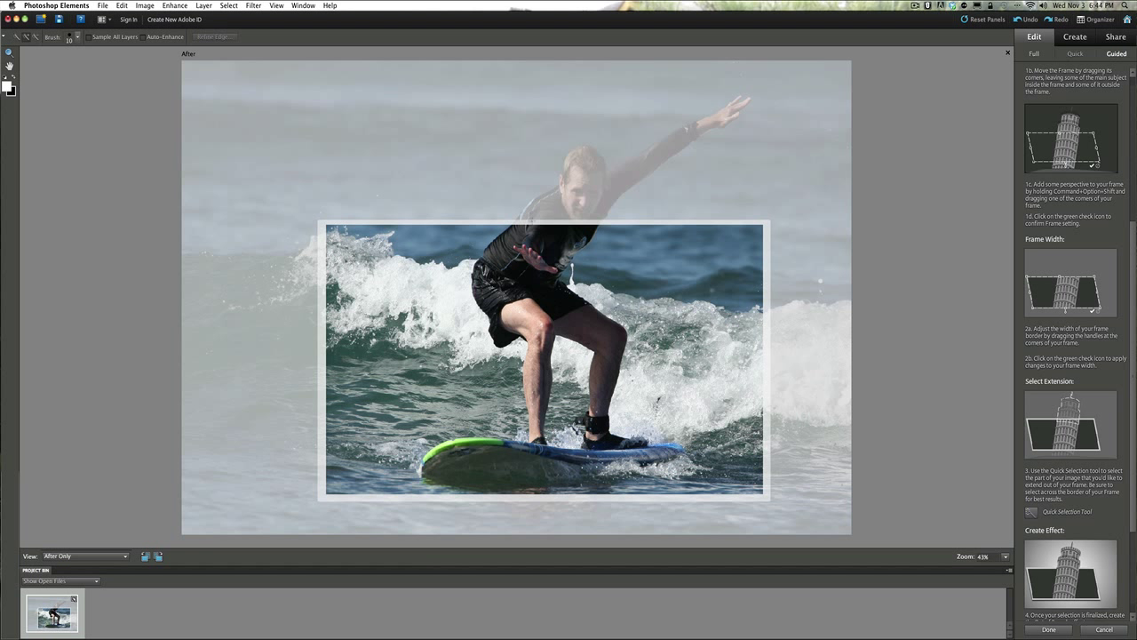
mouse_move(522, 224)
left_mouse_down()
mouse_move(563, 187)
mouse_move(574, 153)
mouse_move(590, 155)
mouse_move(615, 197)
mouse_move(679, 147)
left_mouse_up()
left_click_drag(649, 155, 649, 156)
left_click_drag(1133, 427, 1133, 494)
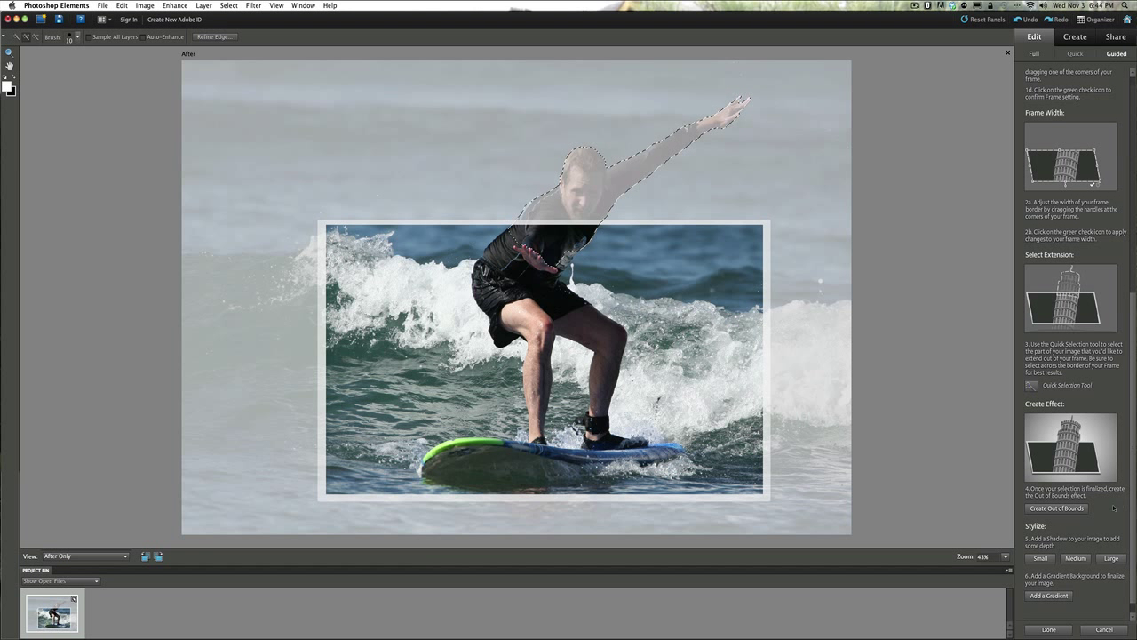
Step: Create the Out of Bounds effect, then apply a Large drop shadow instead of Medium
left_click(1054, 509)
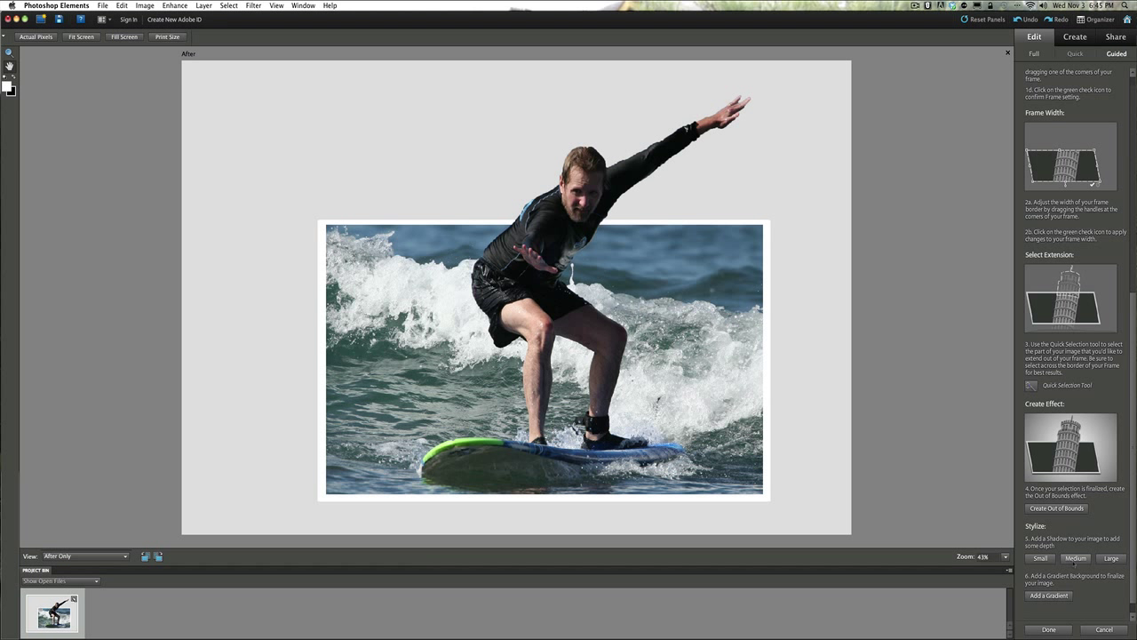
left_click(1073, 560)
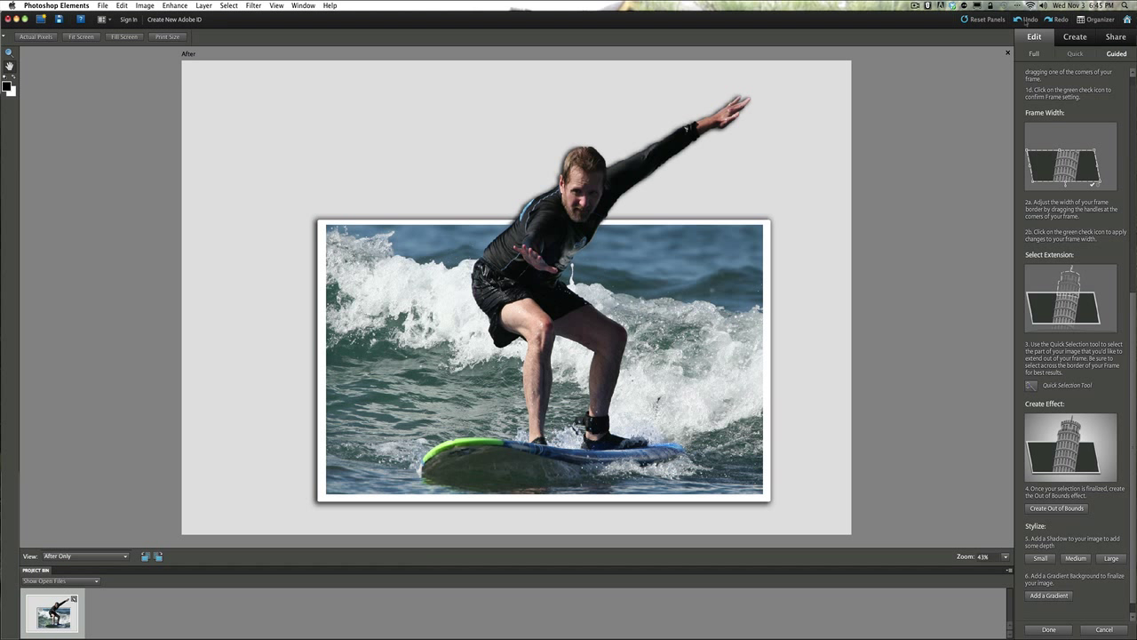
left_click(1024, 20)
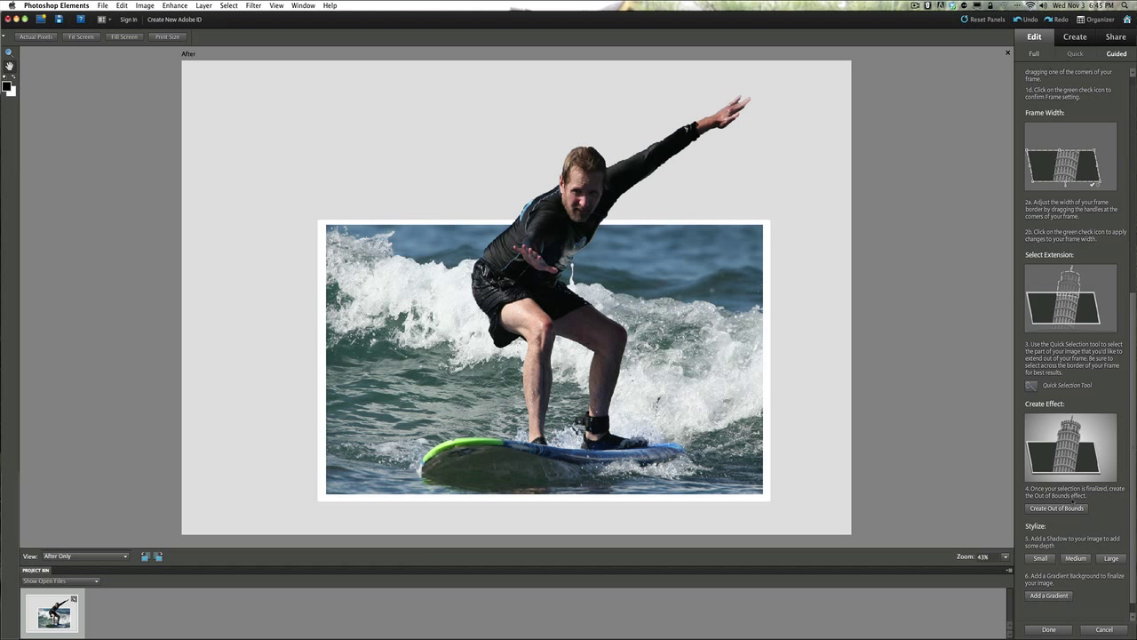
left_click(1112, 558)
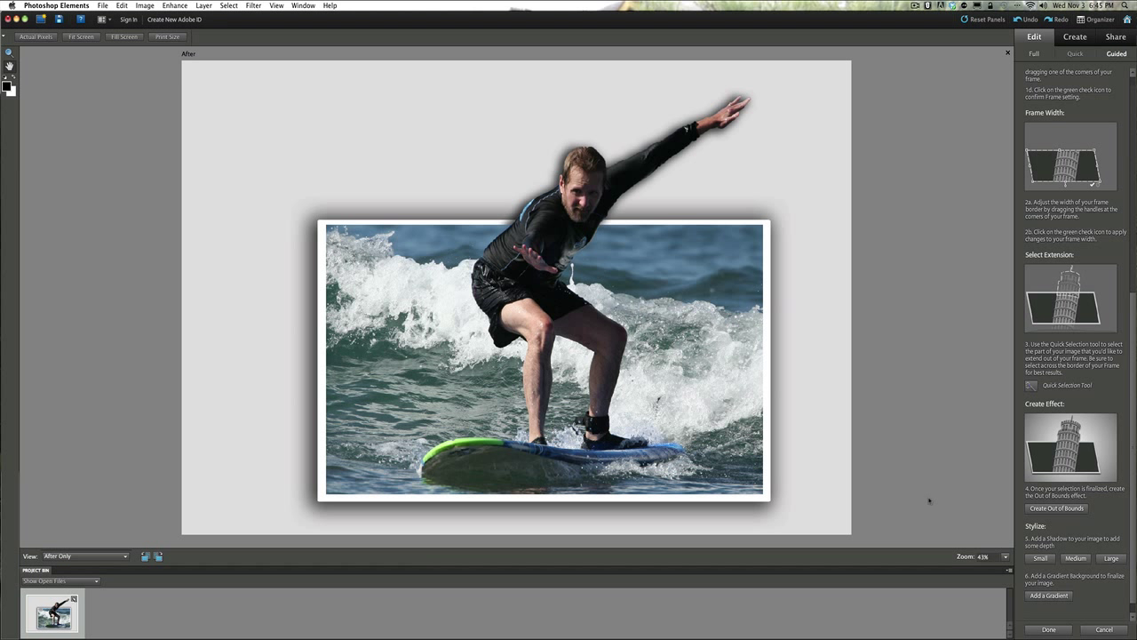
Step: Add a gradient fill layer and, after trying several presets, set it to the blue-yellow gradient
left_click(1044, 597)
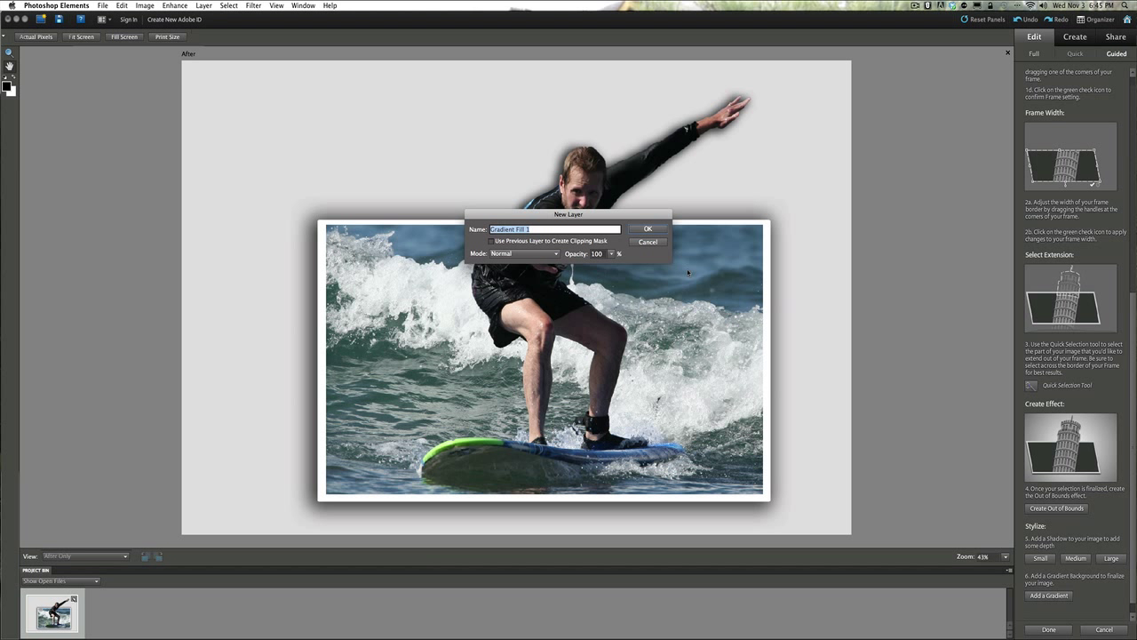
left_click(647, 228)
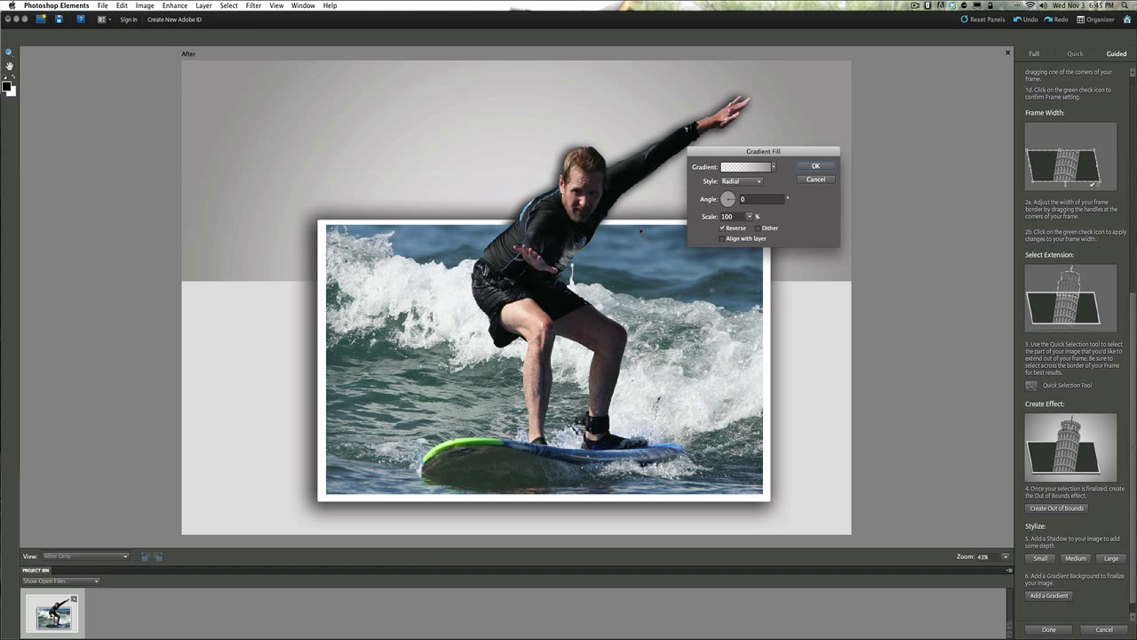
left_click(773, 167)
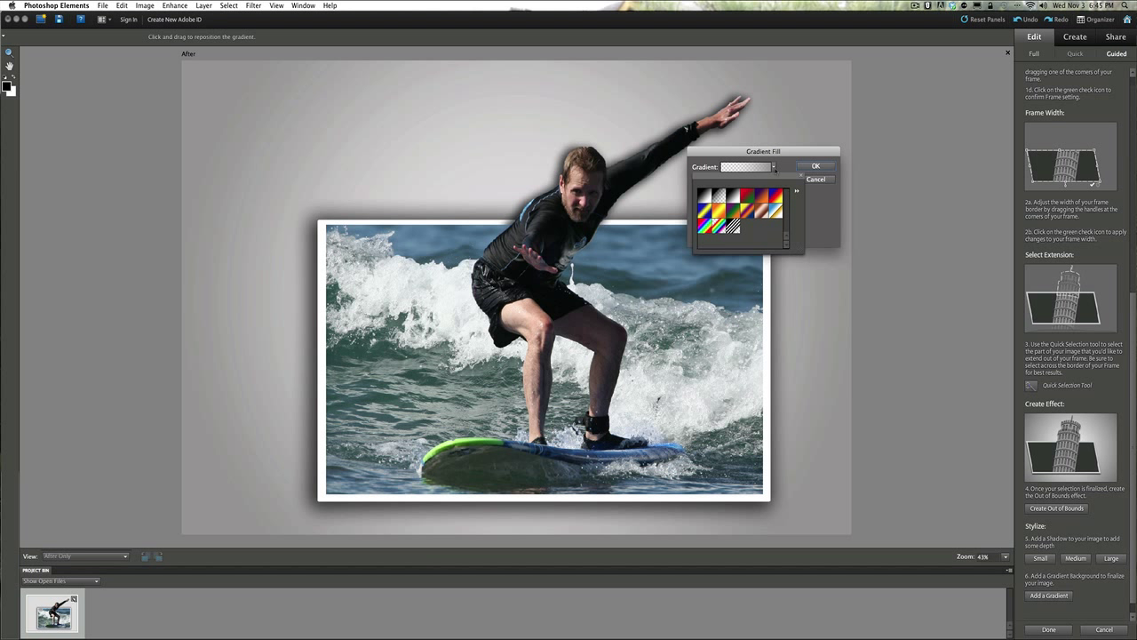
left_click(706, 196)
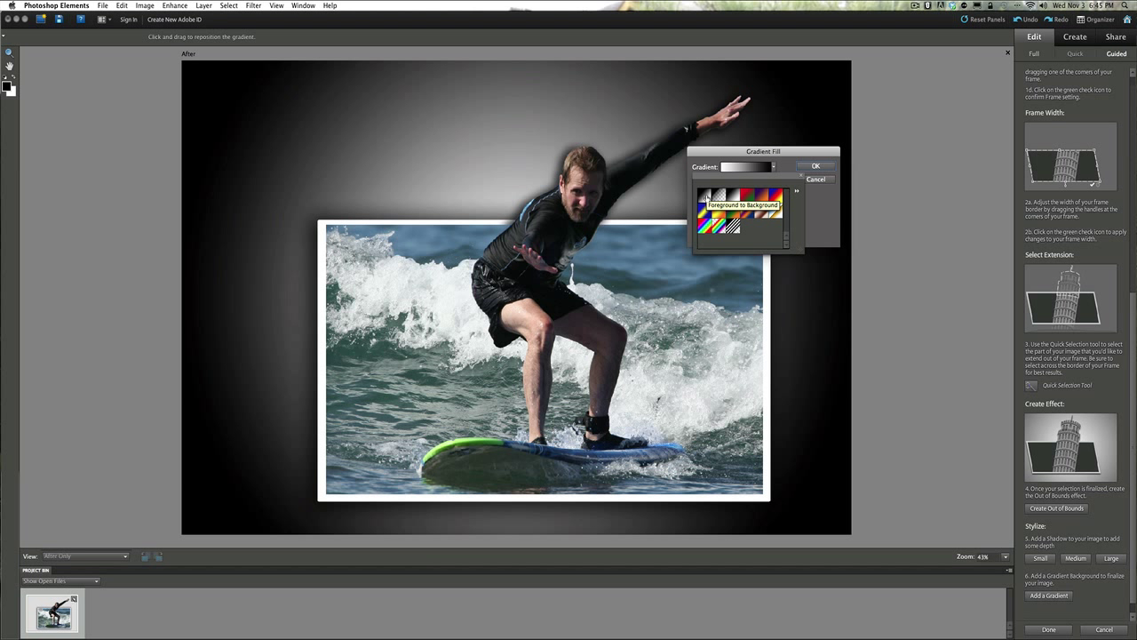
left_click(745, 195)
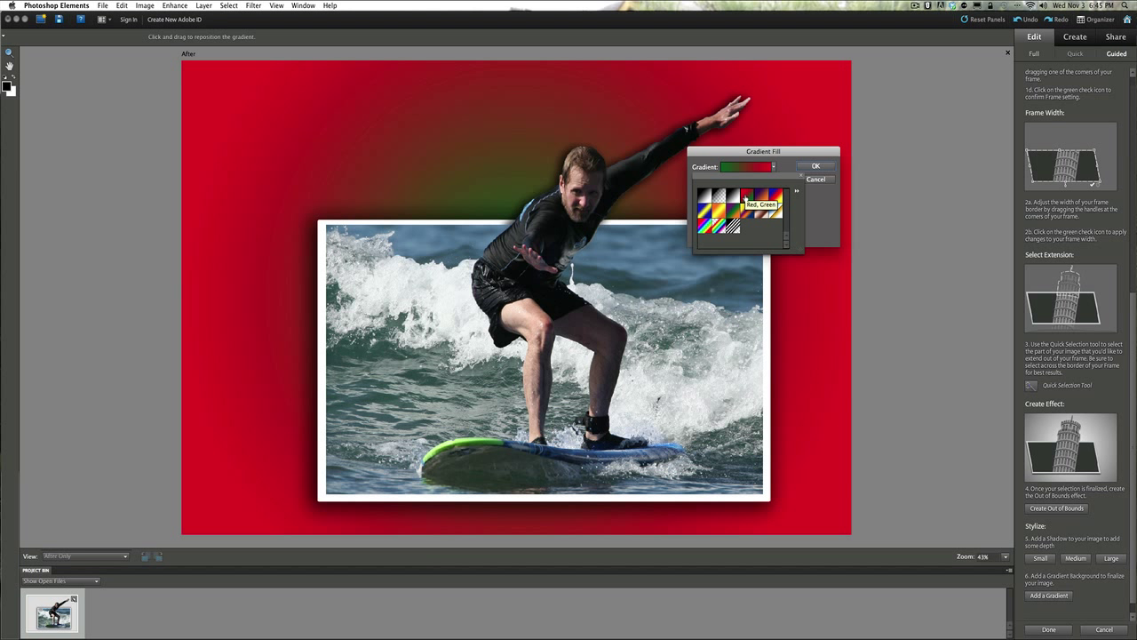
left_click(761, 196)
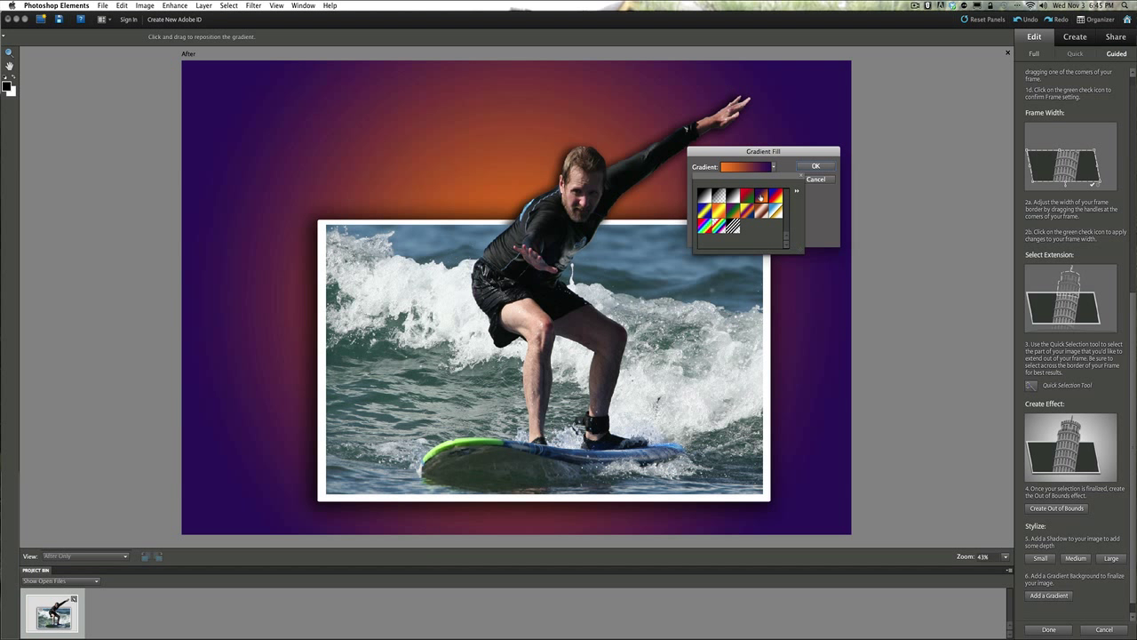
left_click(704, 212)
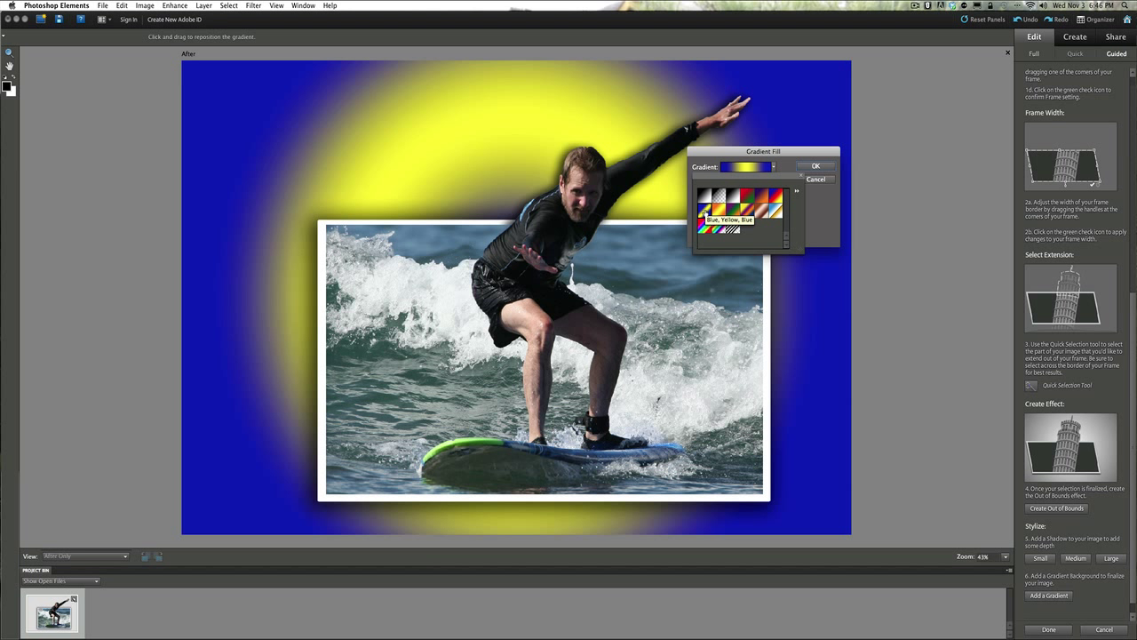
left_click(812, 168)
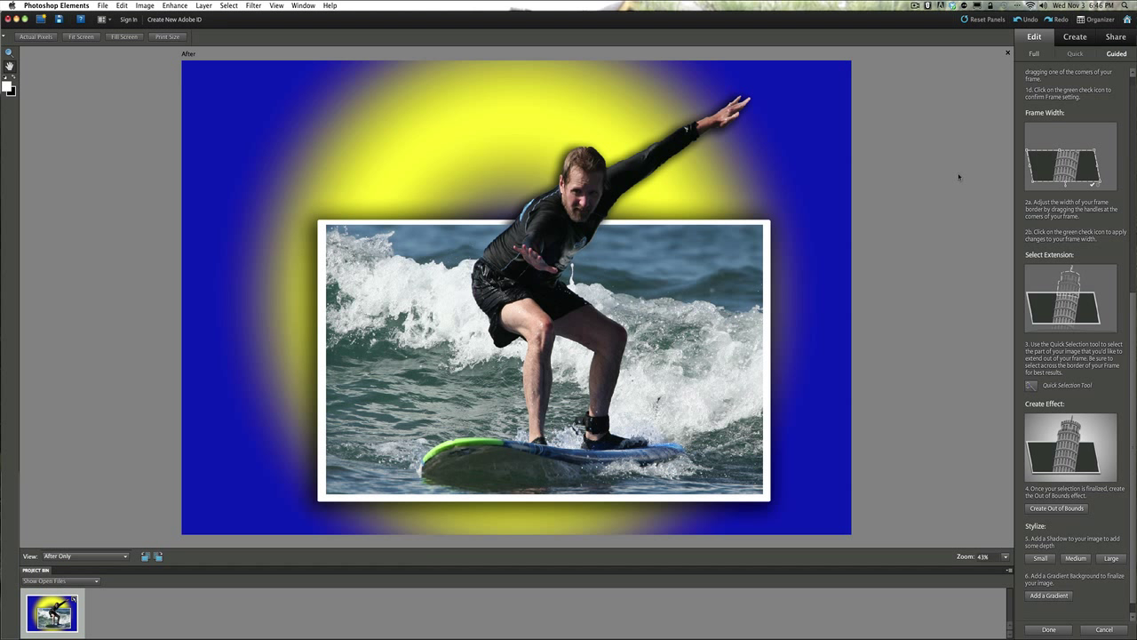
scroll(1075, 346, "up", 10)
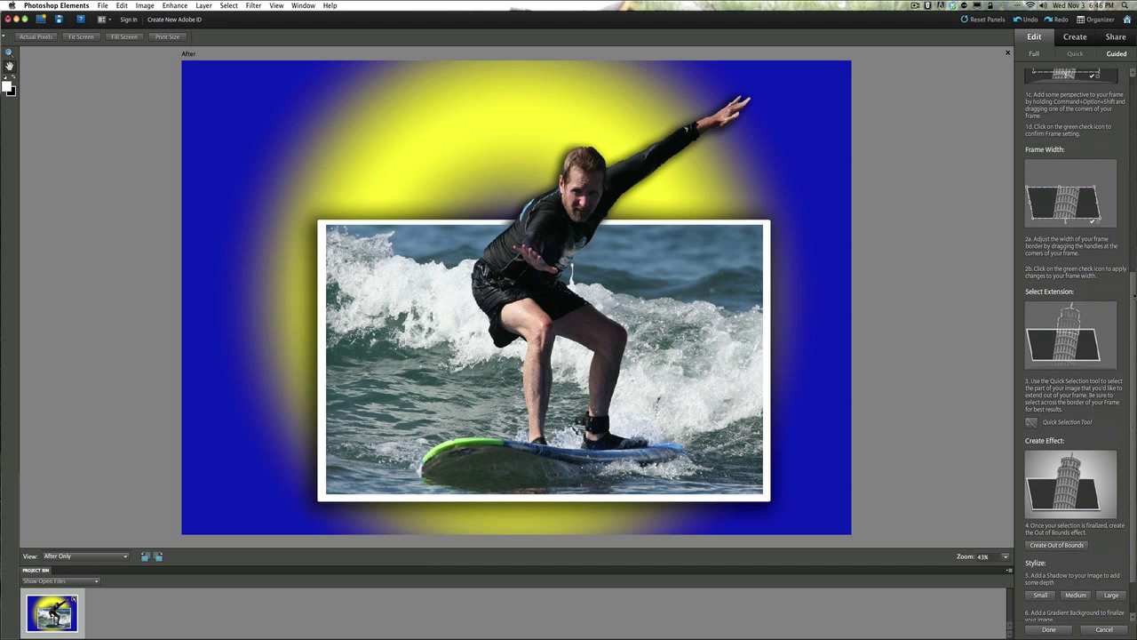